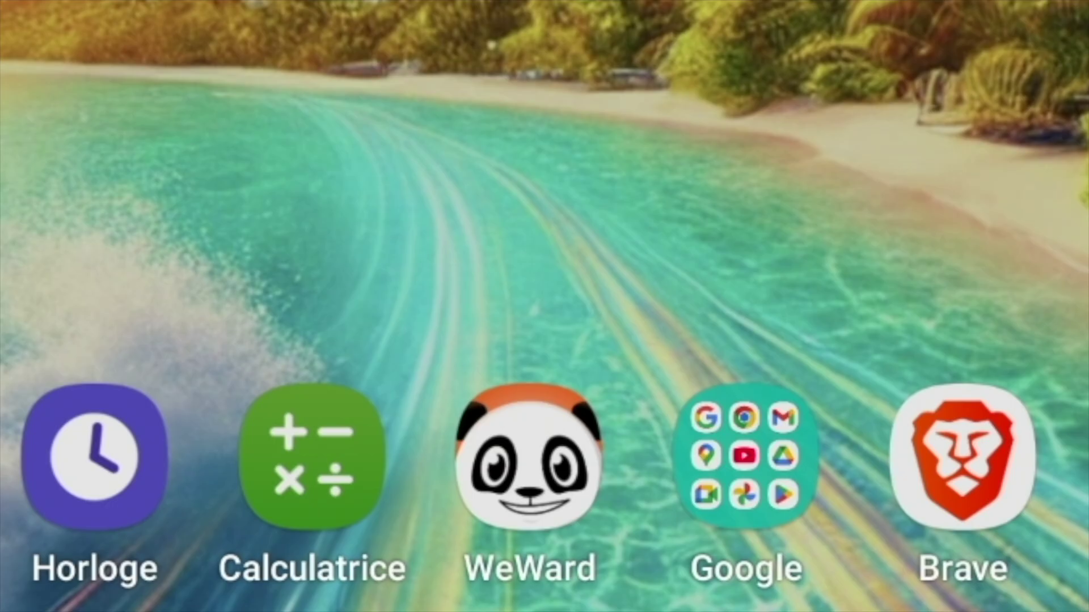
Step: Open the Play Store from the phone's Google app folder and start an app search
{"action": "left_click", "coordinate": [600, 444]}
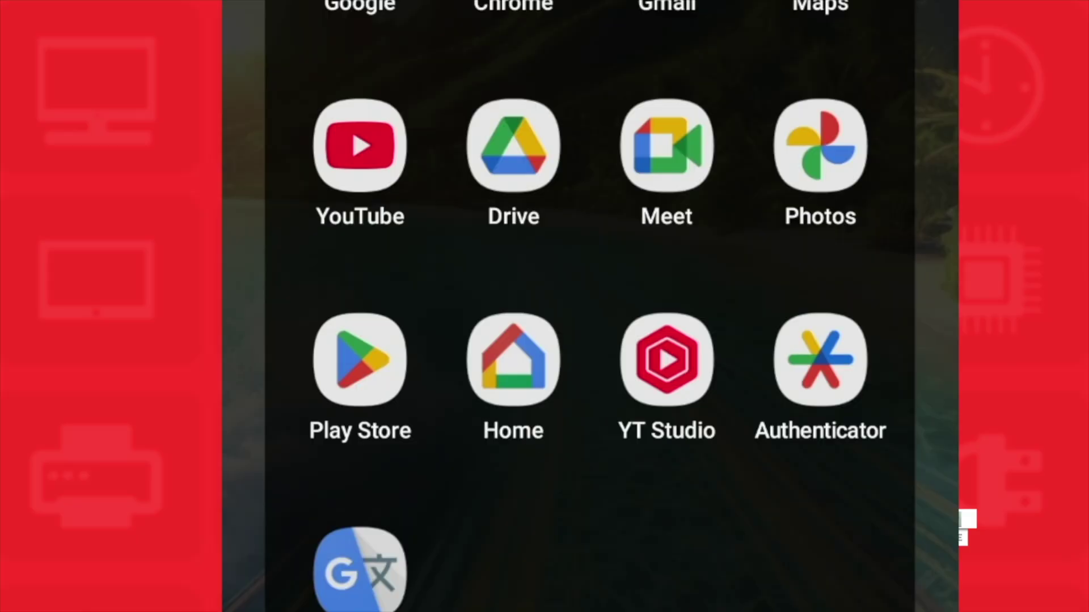
{"action": "left_click", "coordinate": [360, 360]}
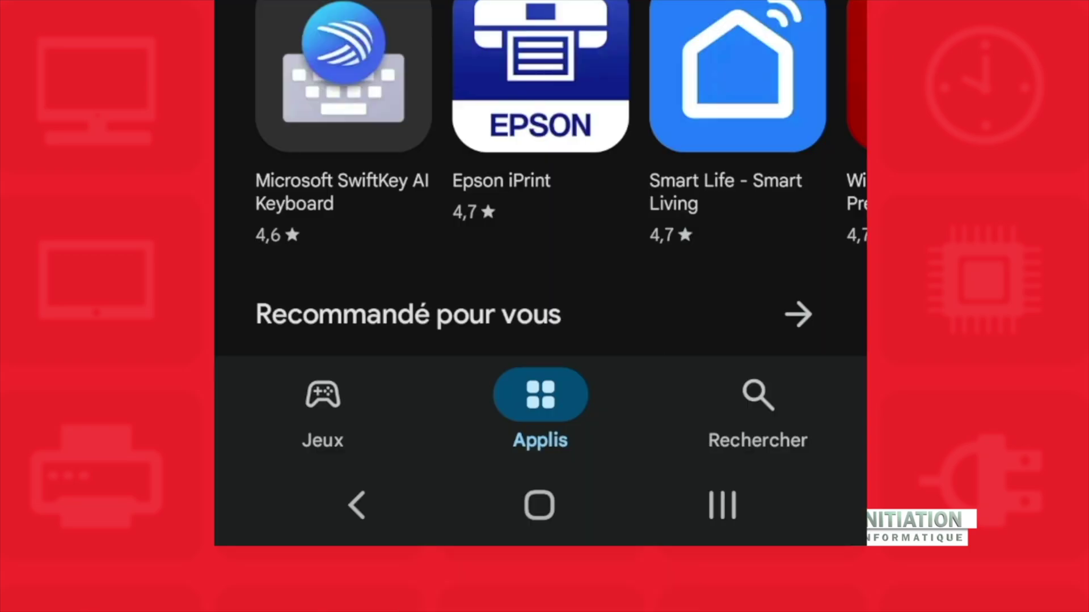
{"action": "left_click", "coordinate": [757, 396]}
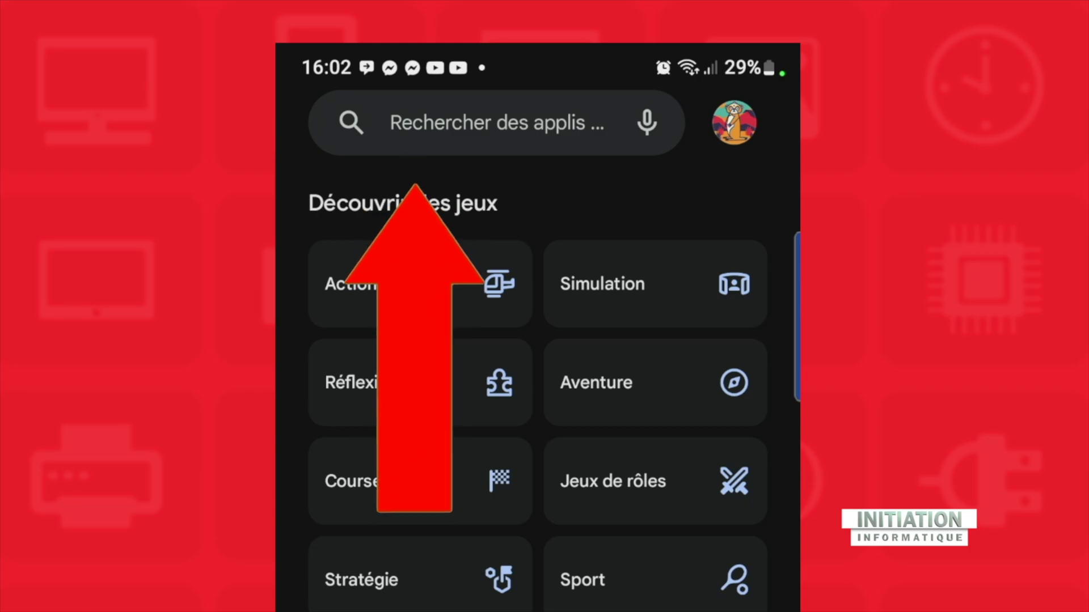
{"action": "left_click", "coordinate": [496, 123]}
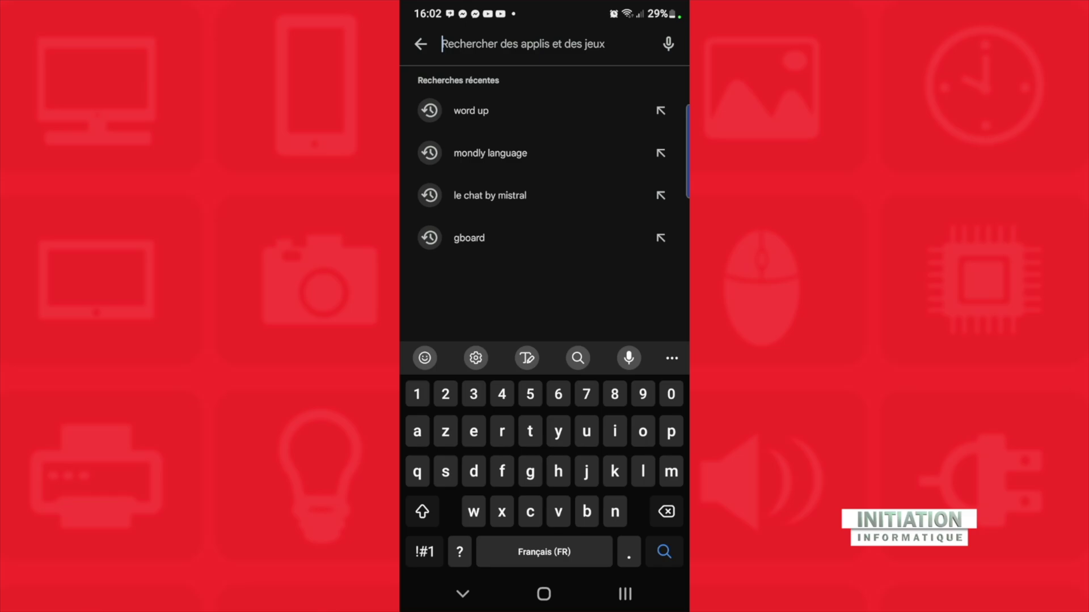
Step: Search for "localsend" and install the LocalSend app on the phone
{"action": "type", "text": "l"}
{"action": "type", "text": "ocalsend"}
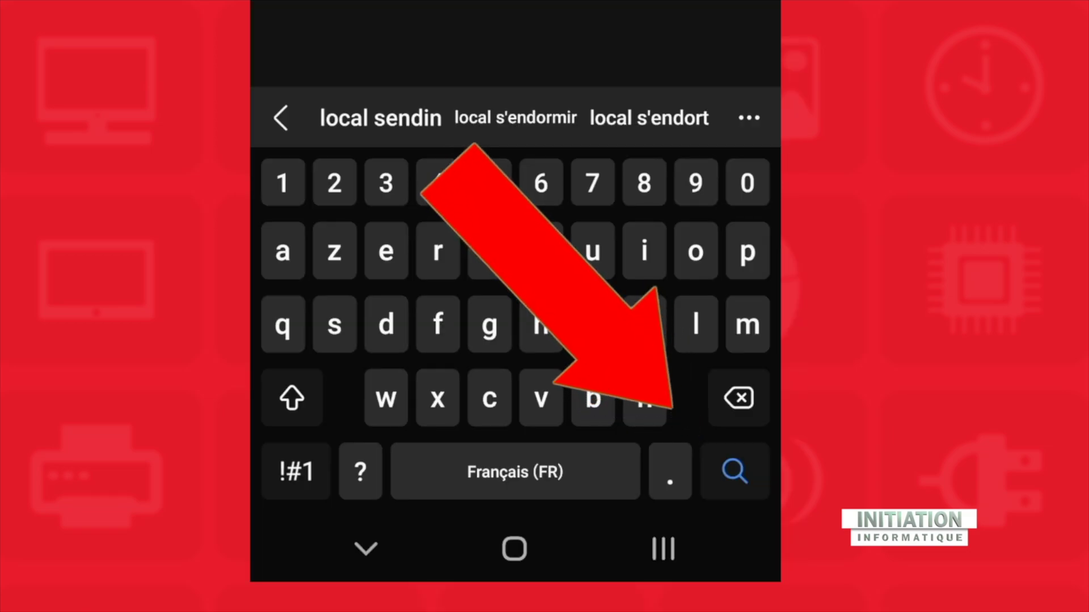
{"action": "key", "text": "Return"}
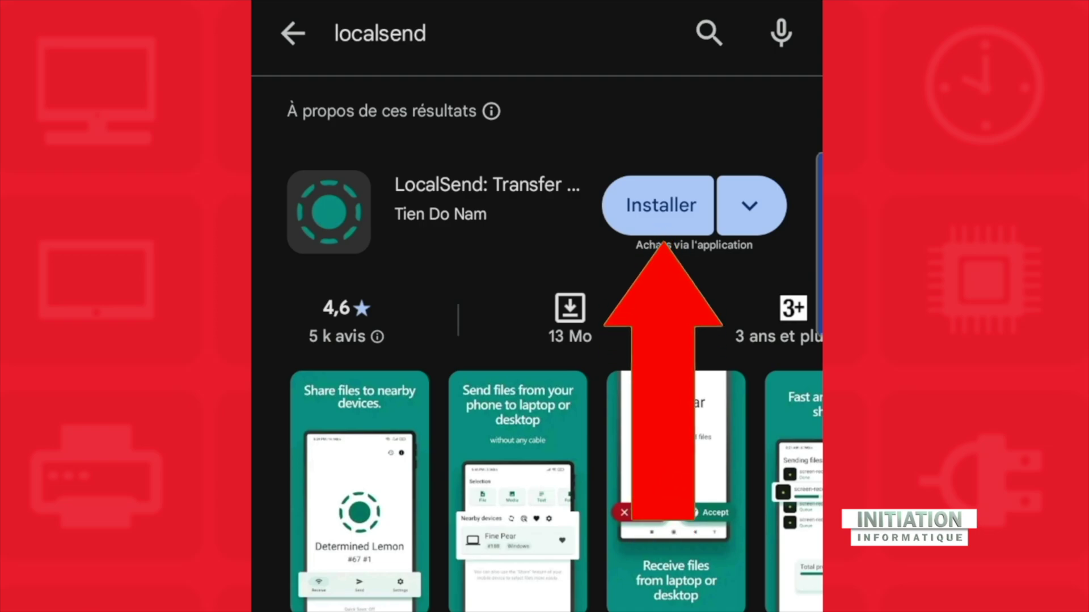
{"action": "left_click", "coordinate": [659, 206]}
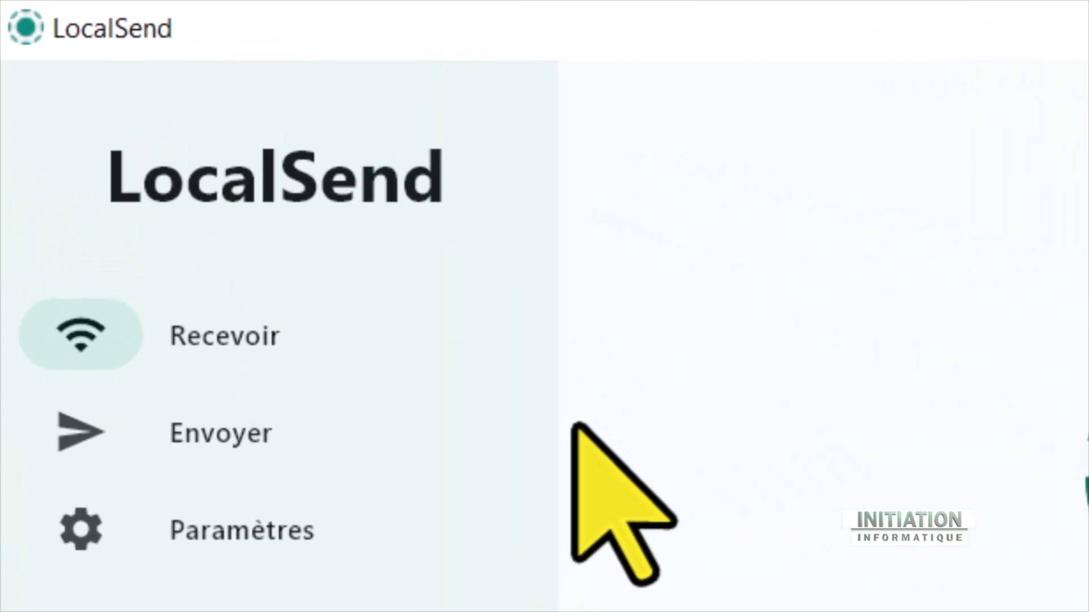
Step: Switch to LocalSend on the PC and change its network alias to "Windows 10" in the settings
{"action": "left_click", "coordinate": [207, 553]}
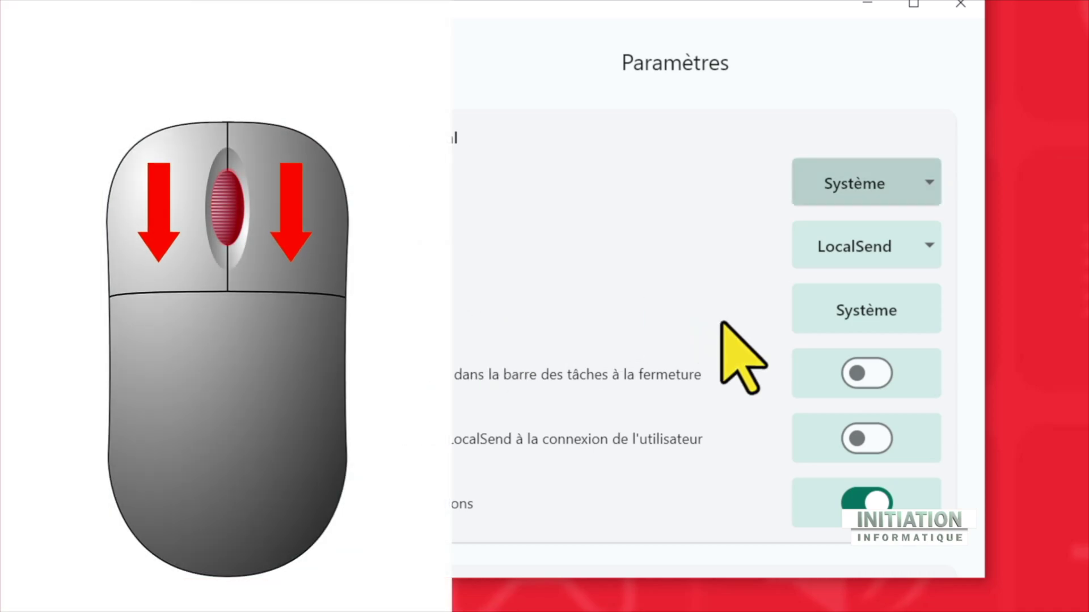
{"action": "scroll", "coordinate": [722, 324], "scroll_direction": "down", "scroll_amount": 5}
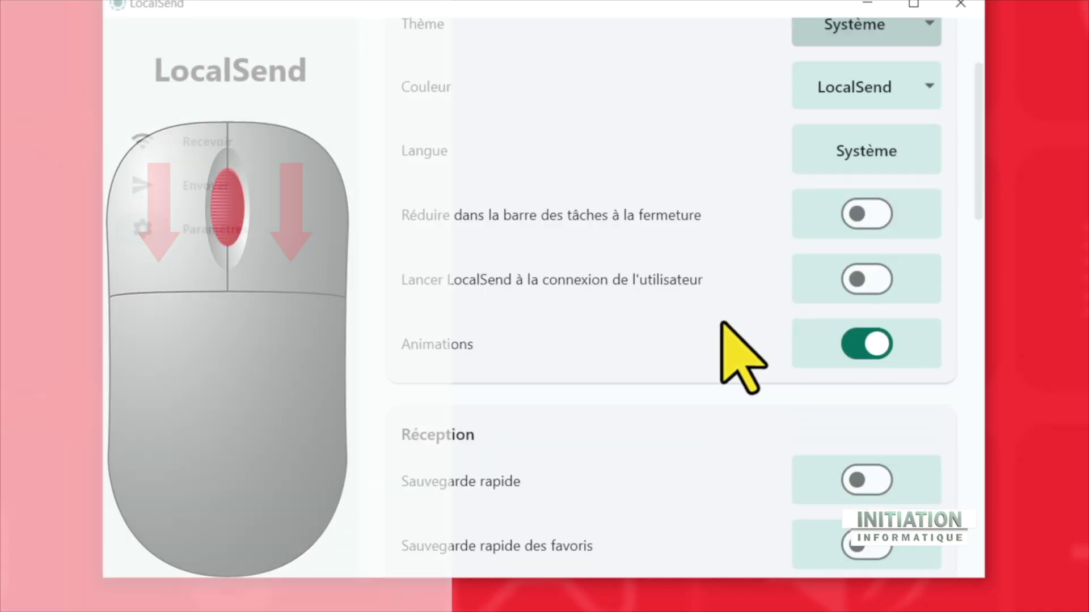
{"action": "scroll", "coordinate": [722, 325], "scroll_direction": "down", "scroll_amount": 8}
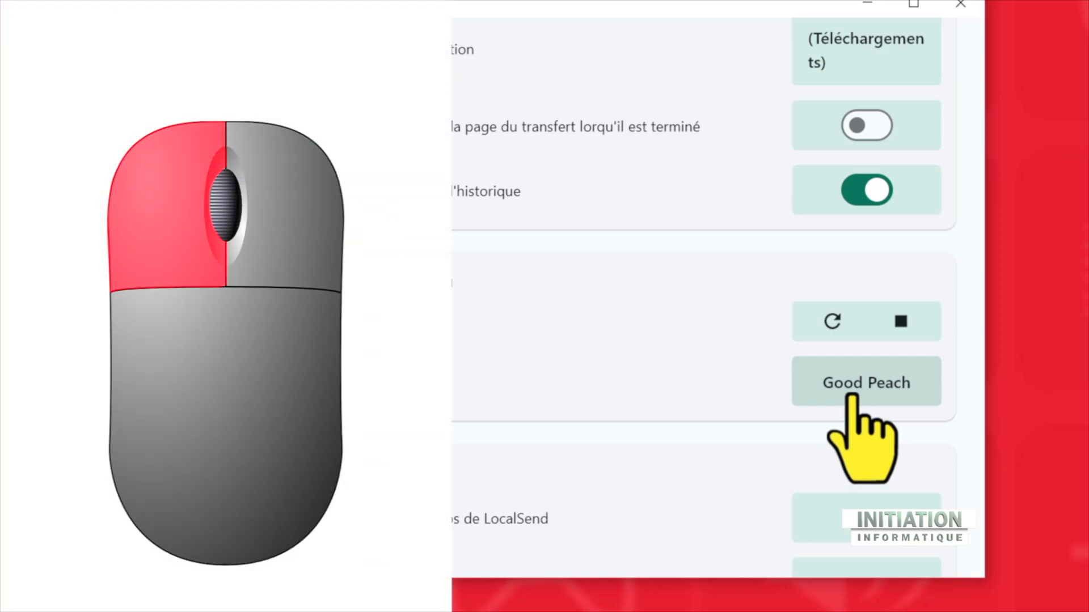
{"action": "left_click", "coordinate": [852, 397]}
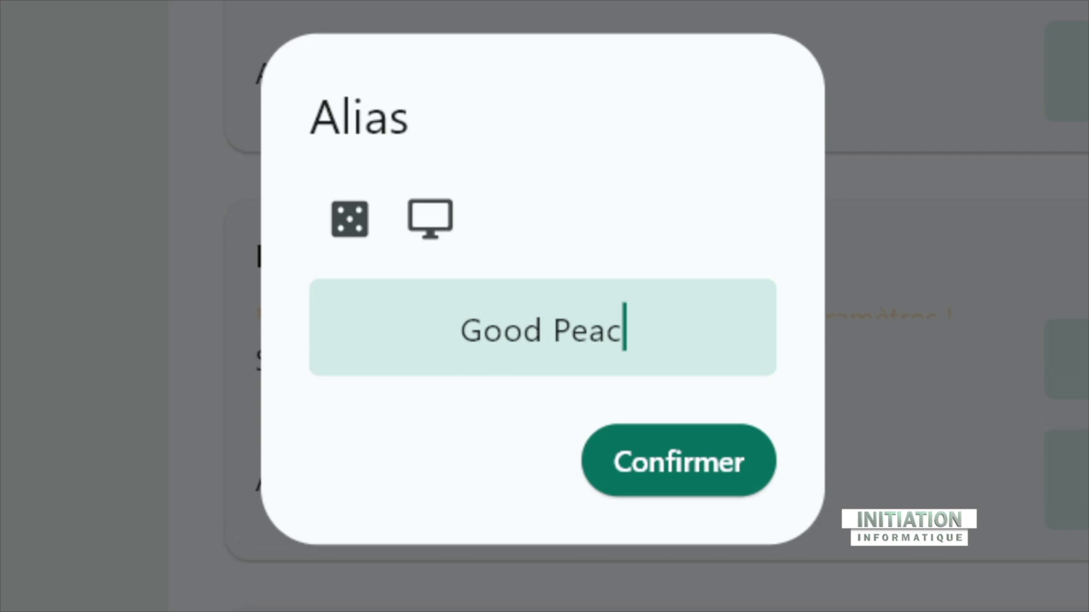
{"action": "key", "text": "BackSpace"}
{"action": "key", "text": "BackSpace"}
{"action": "key", "text": "BackSpace"}
{"action": "key", "text": "BackSpace"}
{"action": "key", "text": "BackSpace"}
{"action": "key", "text": "BackSpace"}
{"action": "key", "text": "BackSpace"}
{"action": "key", "text": "BackSpace"}
{"action": "key", "text": "BackSpace"}
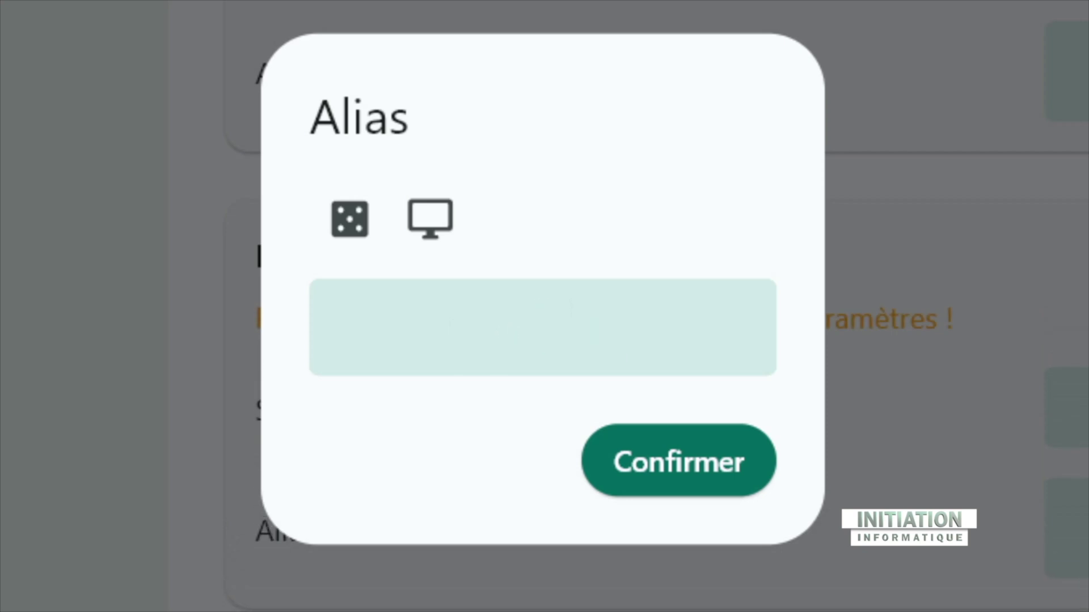
{"action": "type", "text": "Win"}
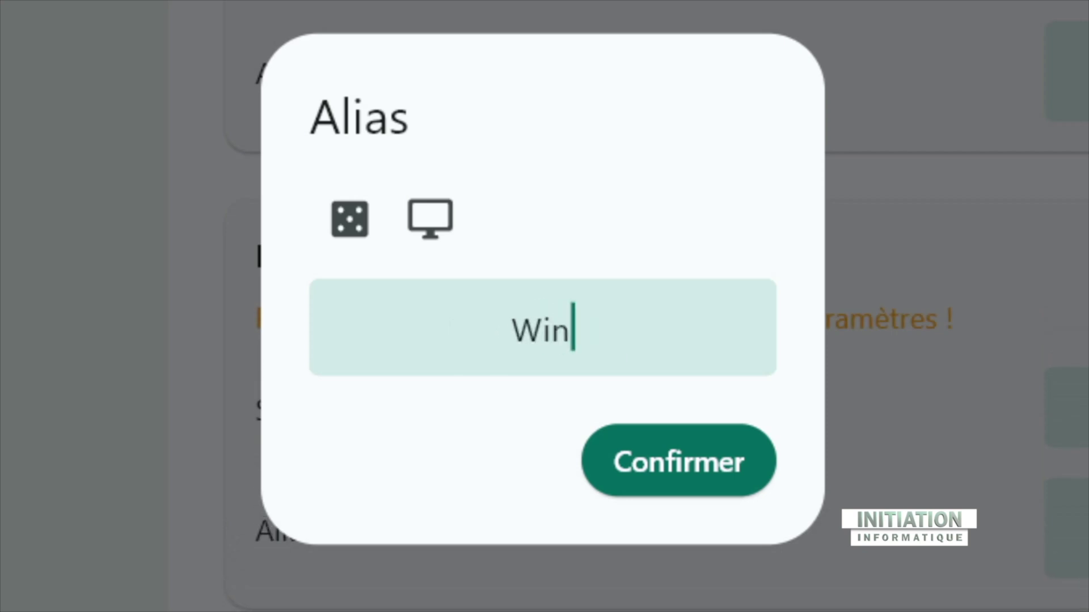
{"action": "type", "text": "dows 10"}
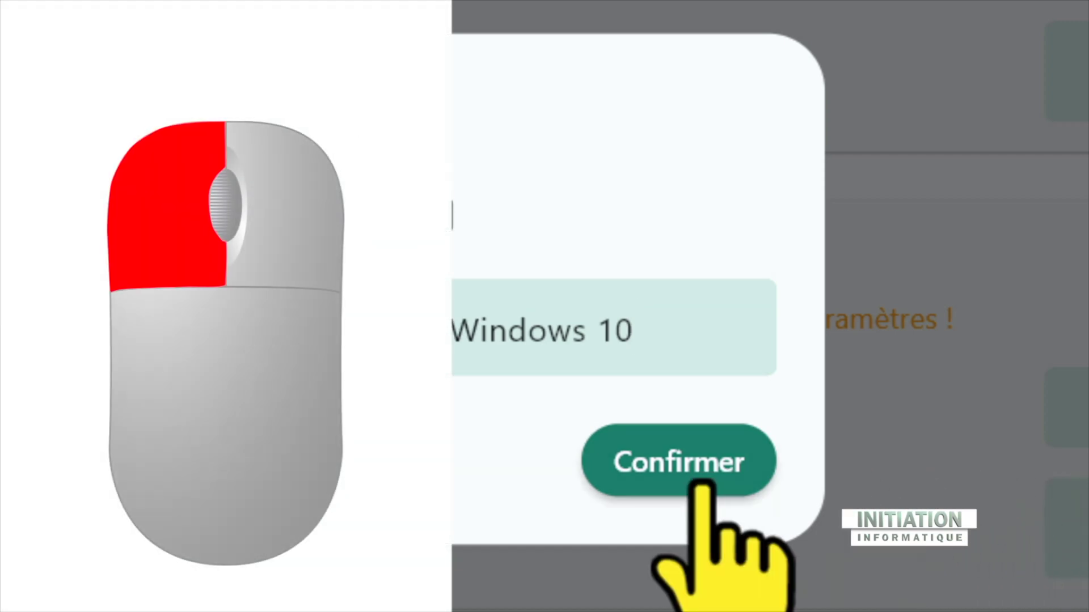
{"action": "left_click", "coordinate": [692, 460]}
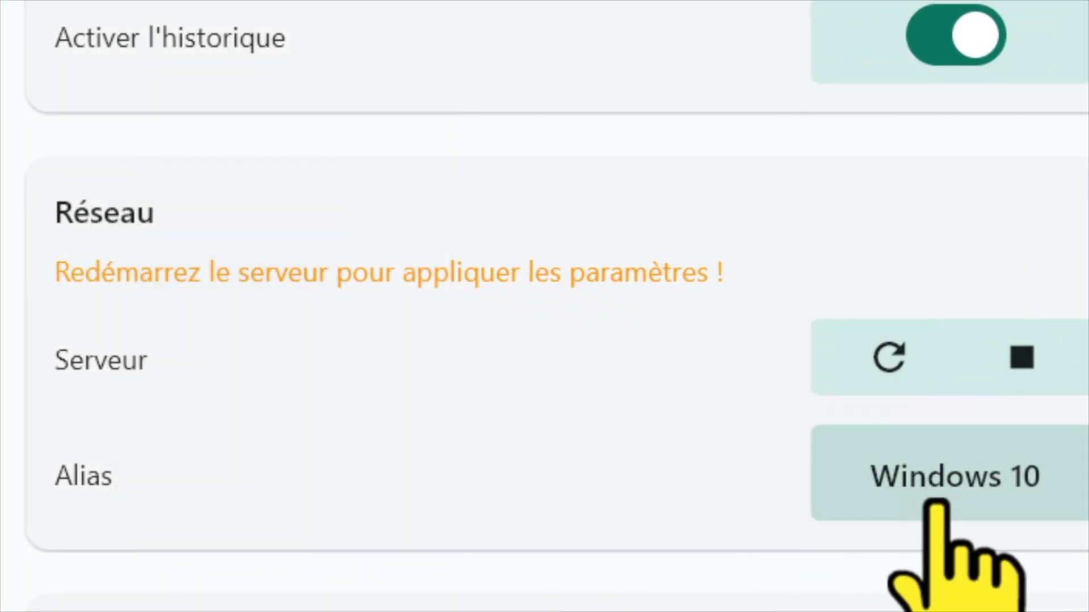
Step: Restart the LocalSend server to apply the new alias and return to the receiving page
{"action": "left_click", "coordinate": [888, 363]}
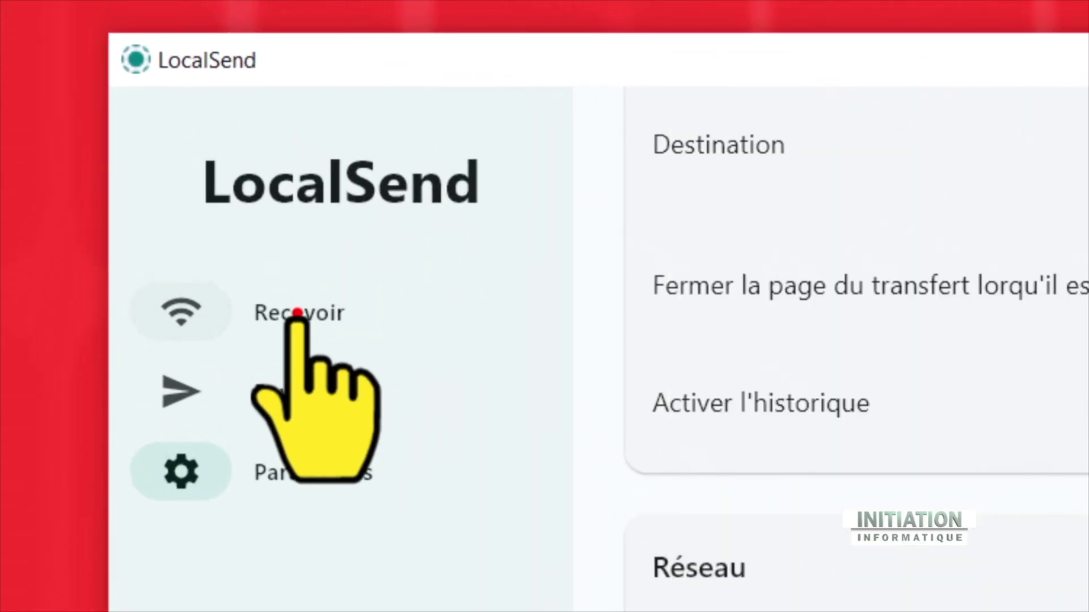
{"action": "left_click", "coordinate": [214, 145]}
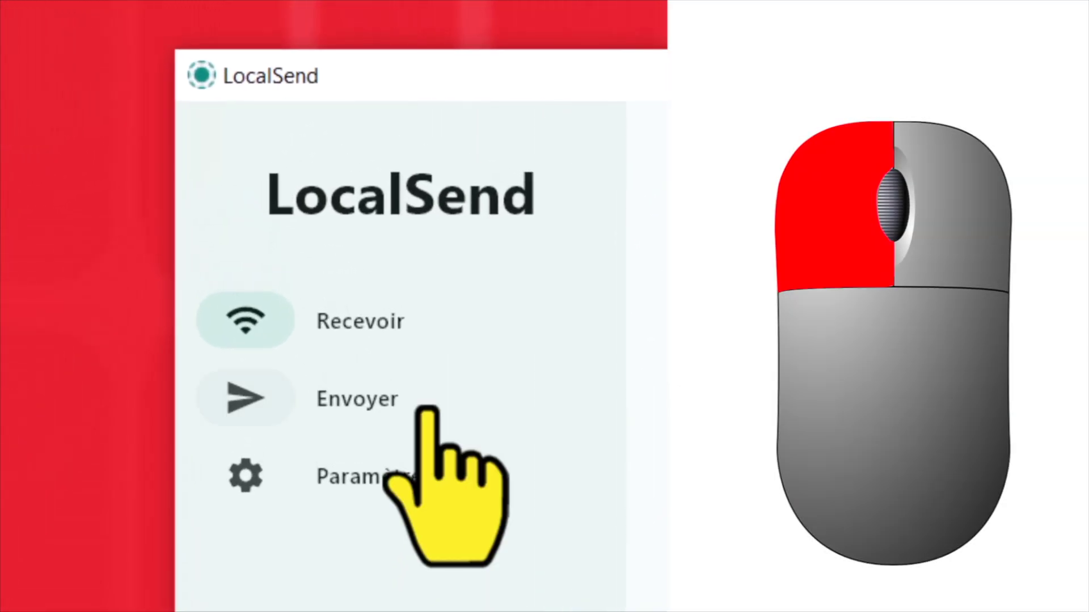
Step: Go to the sending page and run an automatic search for nearby devices
{"action": "left_click", "coordinate": [428, 404]}
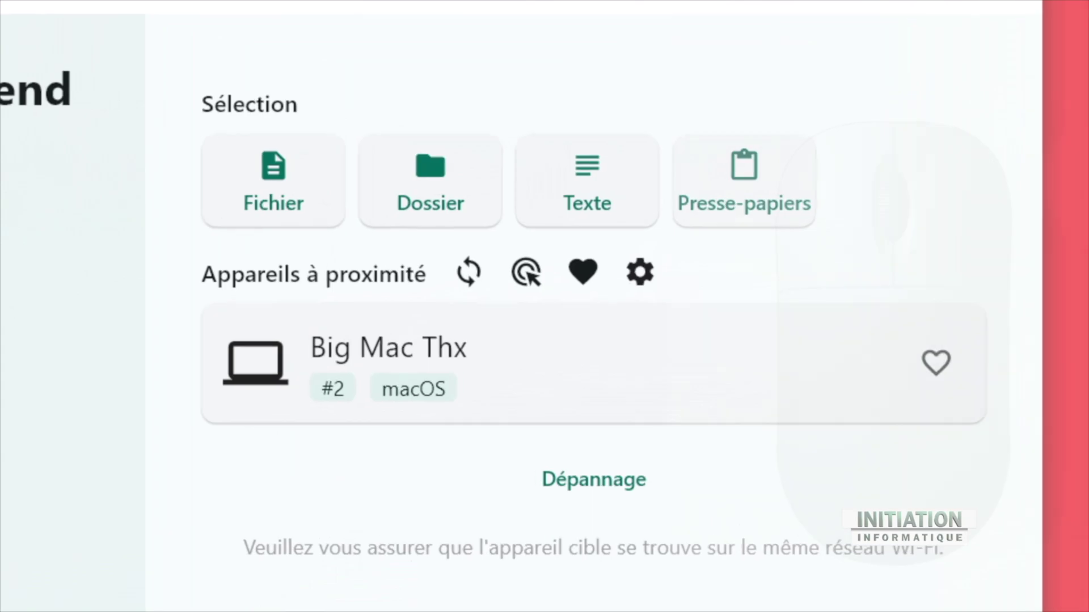
{"action": "left_click", "coordinate": [572, 230]}
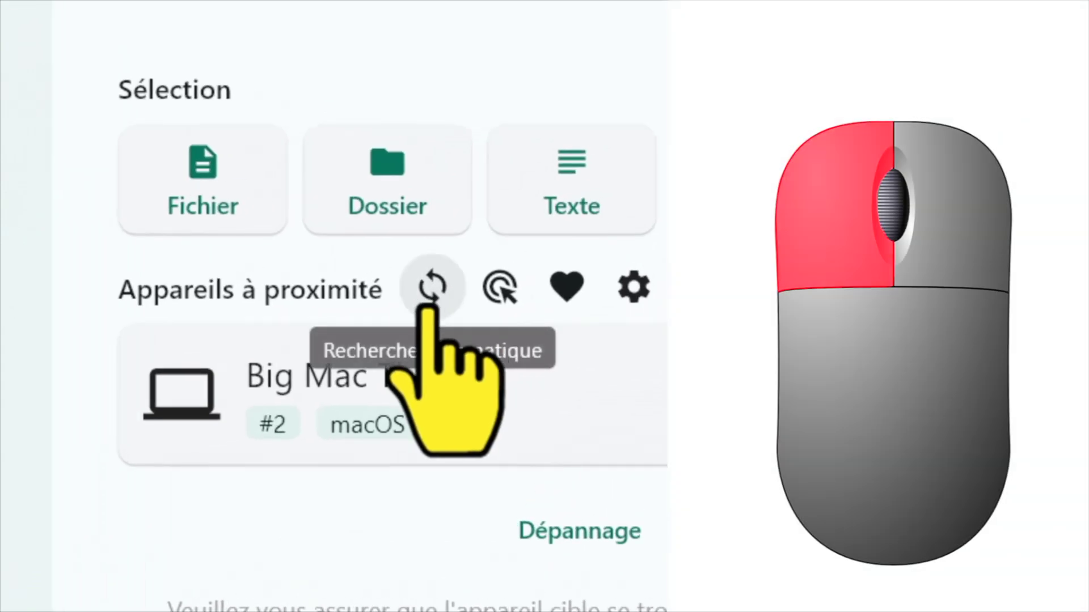
{"action": "left_click", "coordinate": [430, 297]}
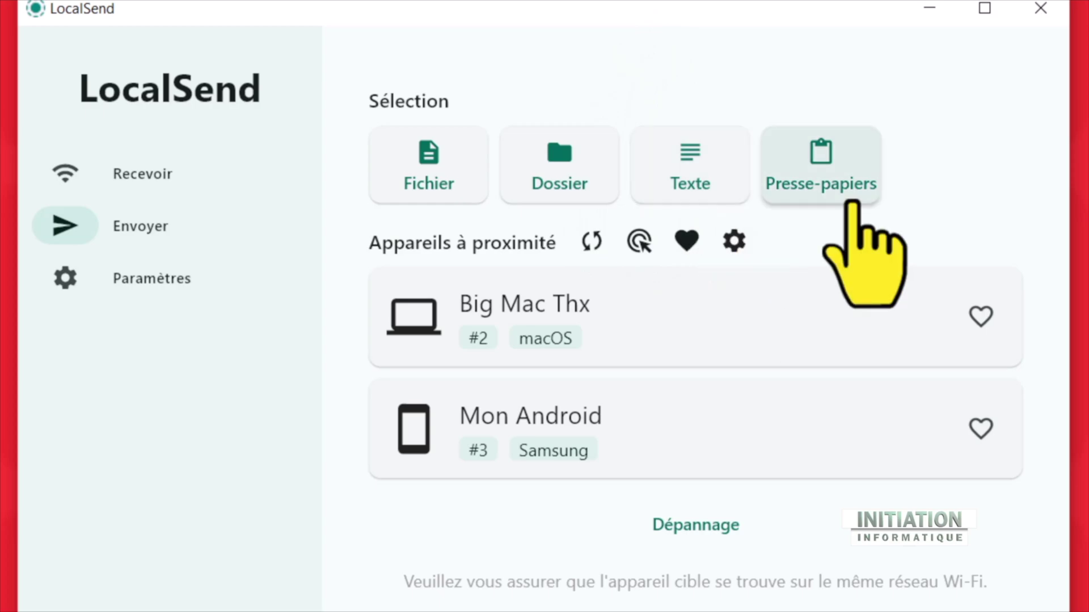
Step: Add the file Ananas.jpg from the Images folder to the selection for sending
{"action": "left_click", "coordinate": [470, 181]}
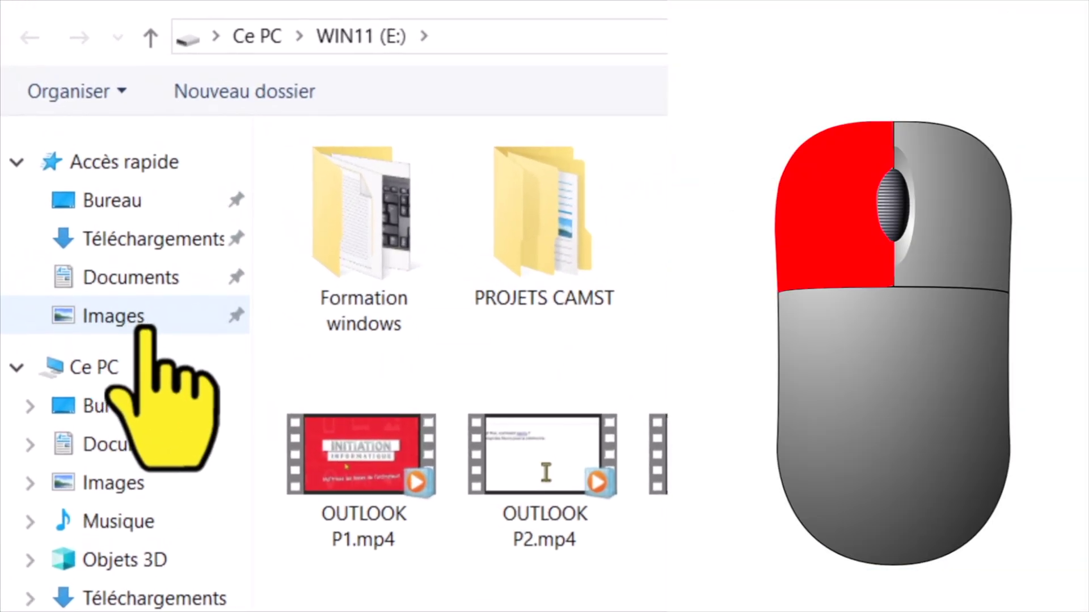
{"action": "left_click", "coordinate": [156, 316]}
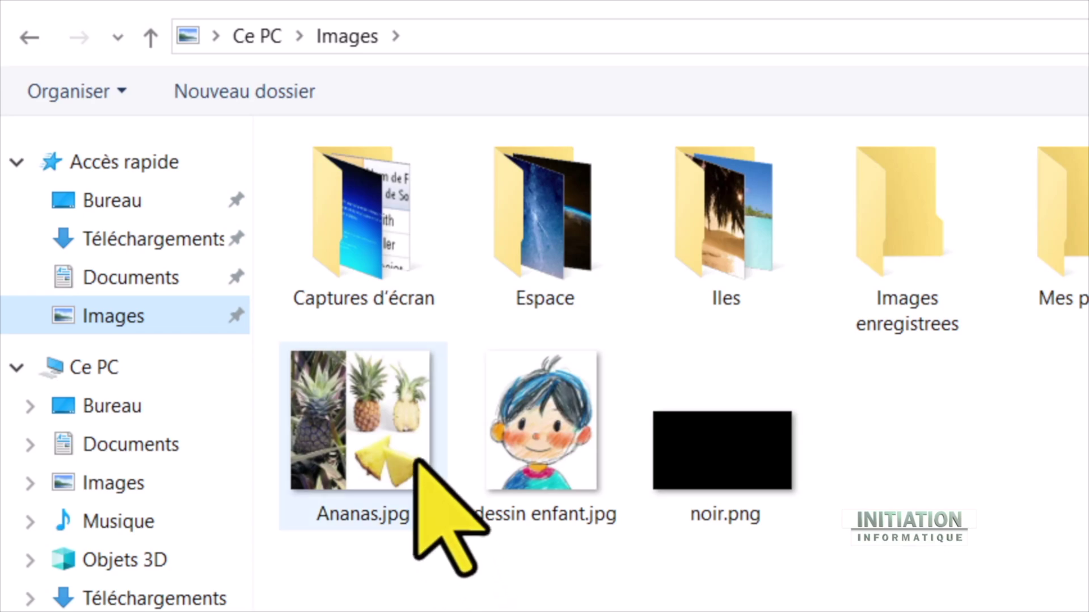
{"action": "left_click", "coordinate": [396, 455]}
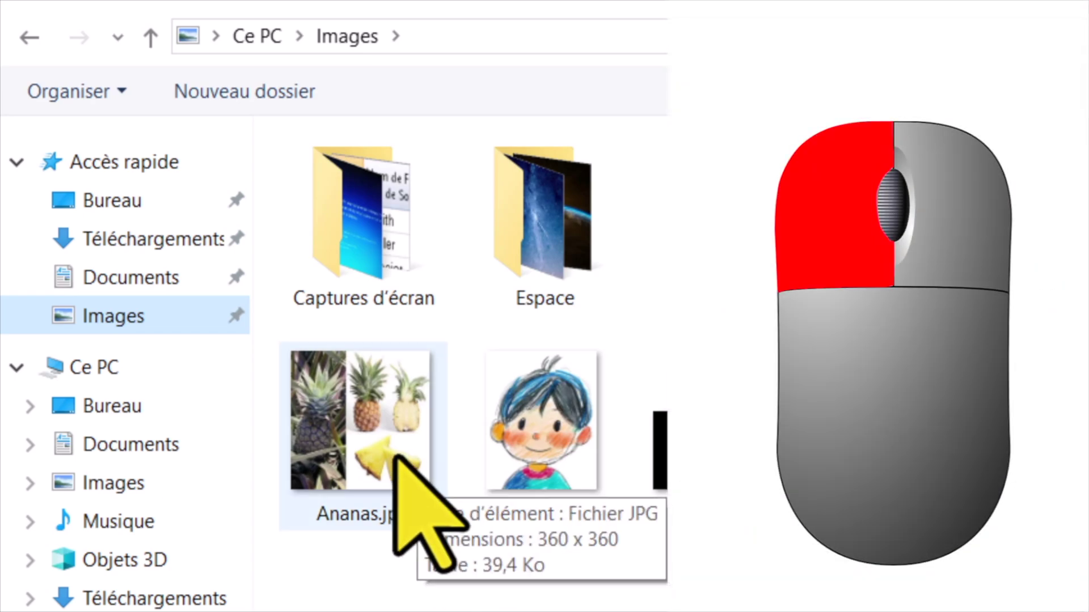
{"action": "left_click", "coordinate": [396, 457]}
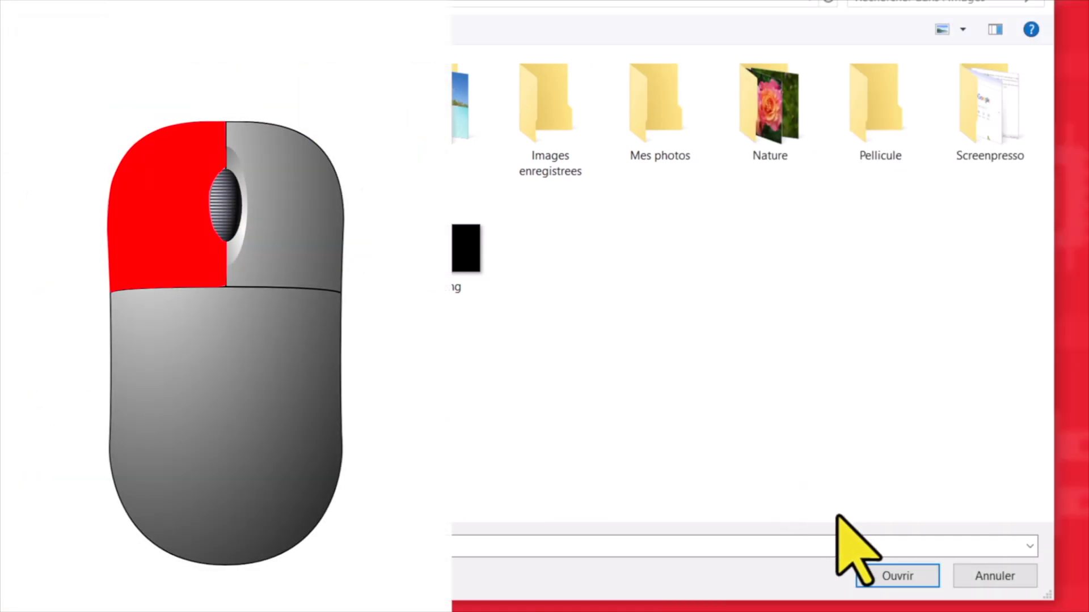
{"action": "left_click", "coordinate": [865, 576]}
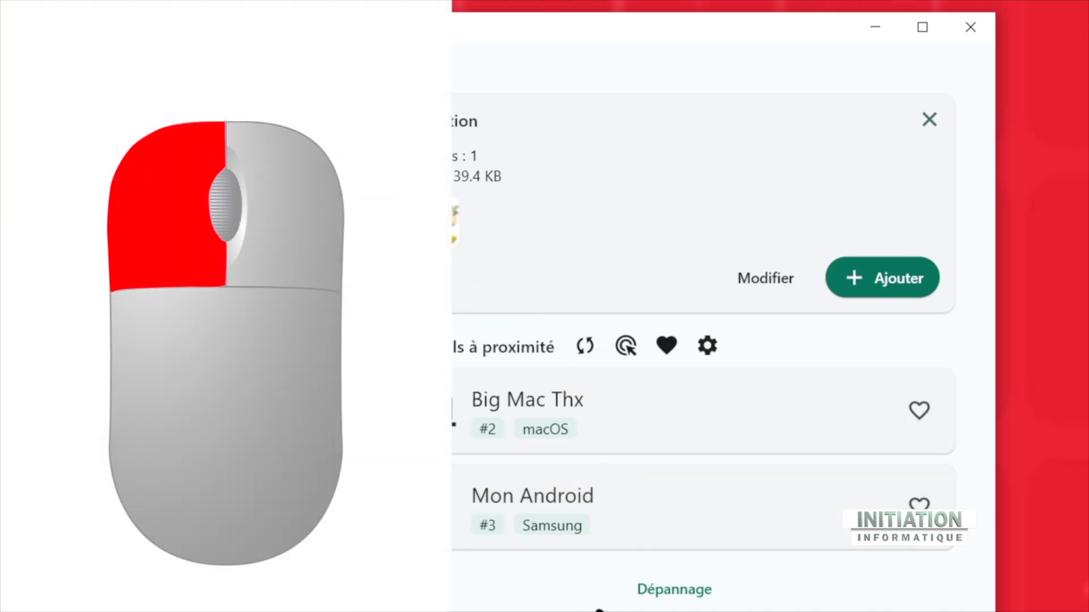
Step: Send Ananas.jpg to Mon Android and accept it on the phone, allowing LocalSend access to photos and media
{"action": "left_click", "coordinate": [621, 519]}
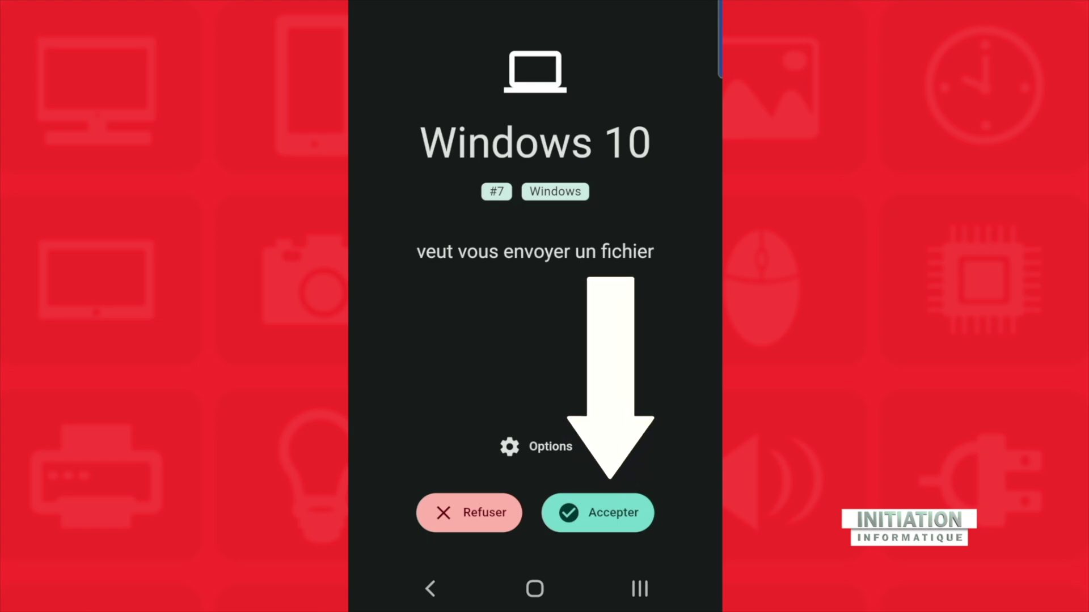
{"action": "left_click", "coordinate": [598, 513]}
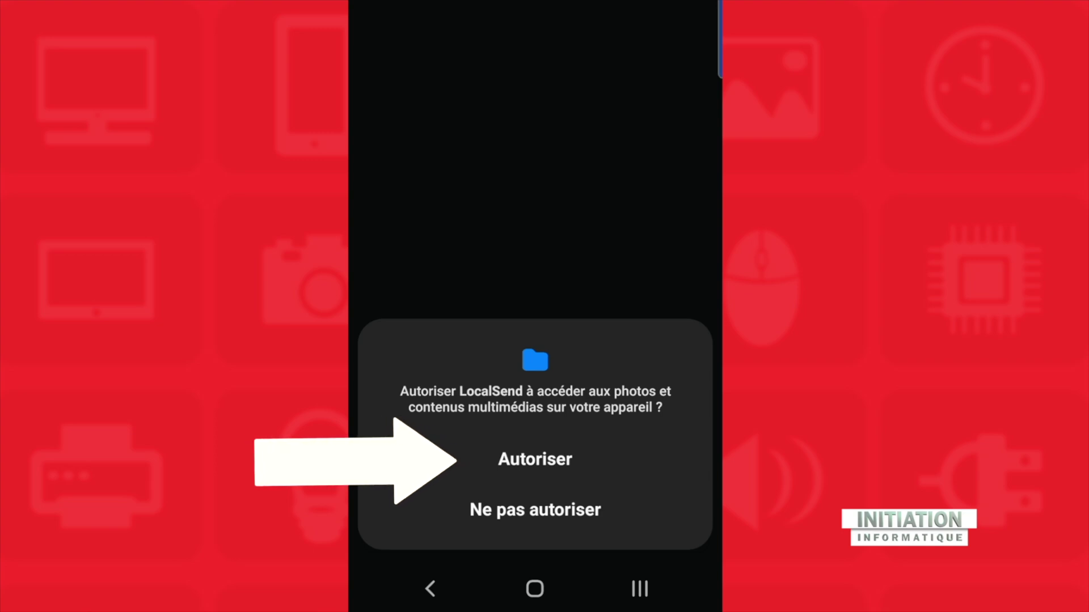
{"action": "left_click", "coordinate": [535, 460]}
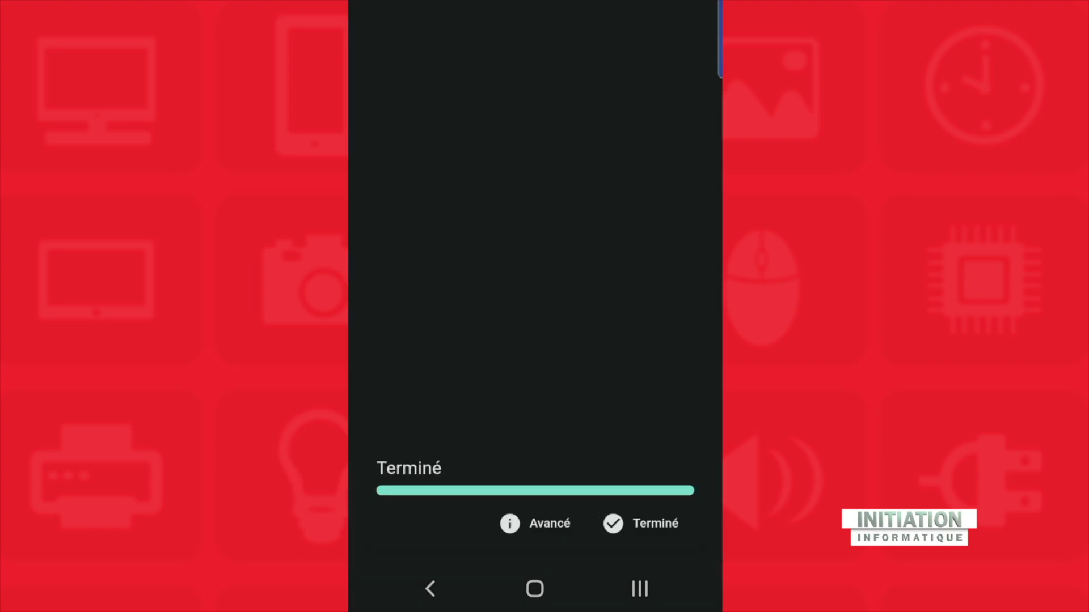
{"action": "left_click", "coordinate": [652, 525]}
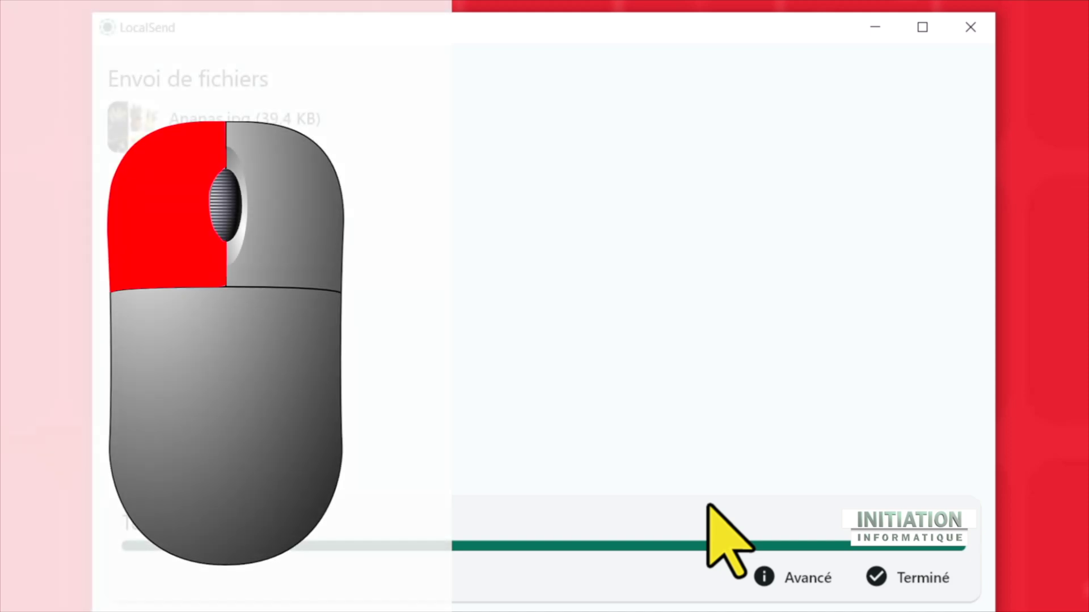
{"action": "left_click", "coordinate": [910, 581]}
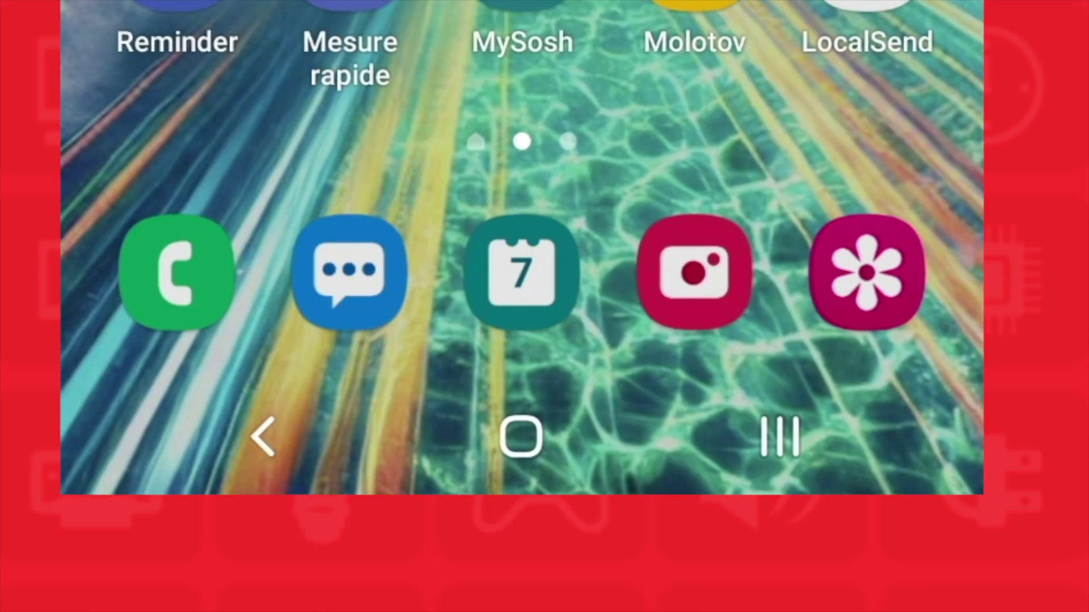
Step: Open the received pineapple picture in the phone's Gallery app
{"action": "left_click", "coordinate": [867, 272]}
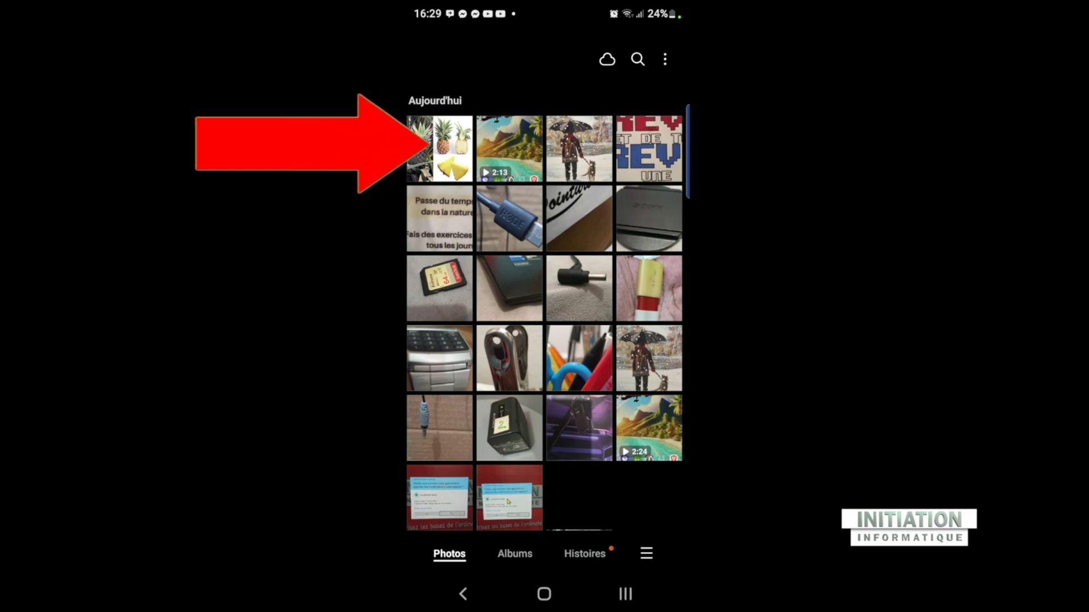
{"action": "left_click", "coordinate": [456, 157]}
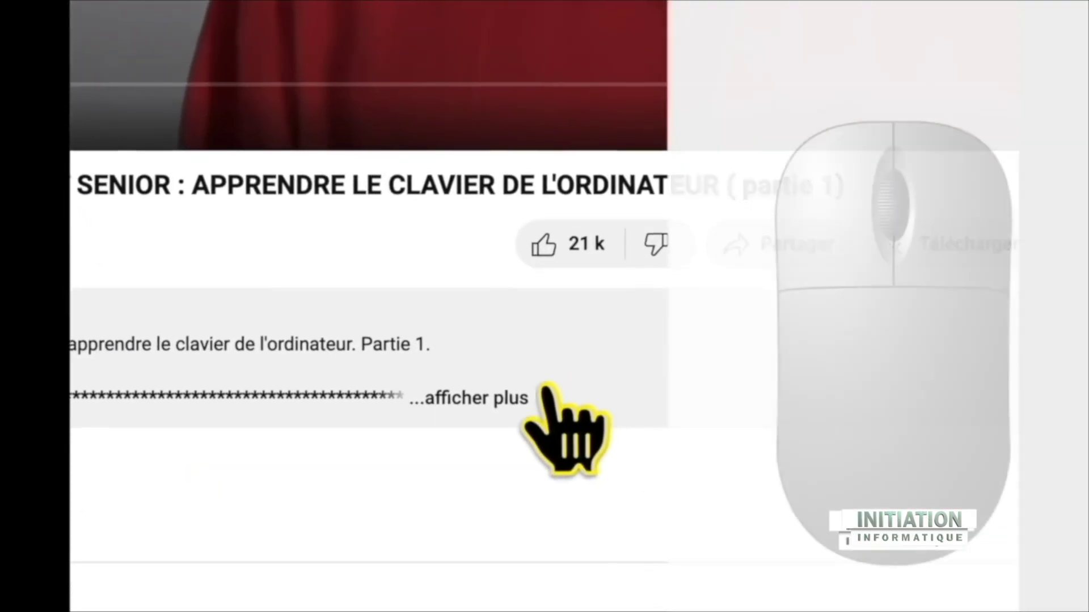
Step: Switch to YouTube and expand the keyboard course video's description down to the free training link
{"action": "left_click", "coordinate": [498, 399]}
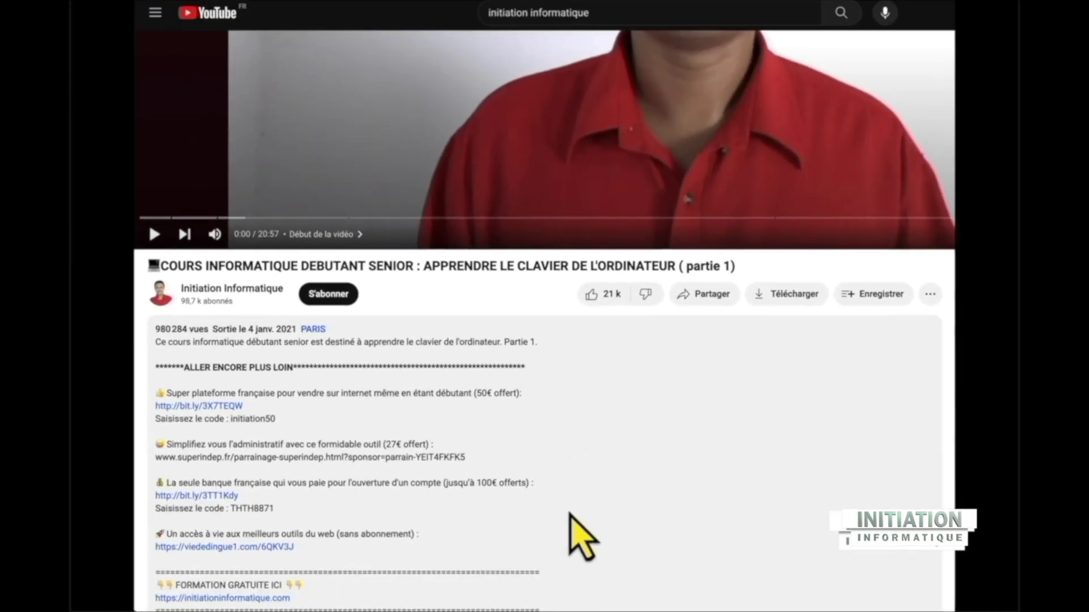
{"action": "scroll", "coordinate": [570, 513], "scroll_direction": "down", "scroll_amount": 2}
{"action": "scroll", "coordinate": [569, 513], "scroll_direction": "down", "scroll_amount": 1}
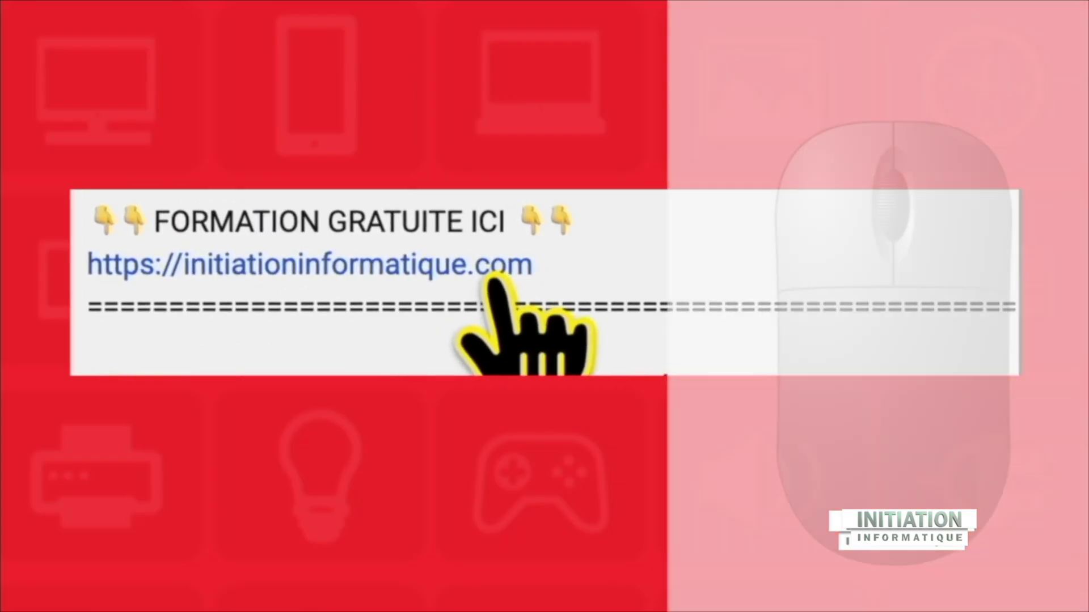